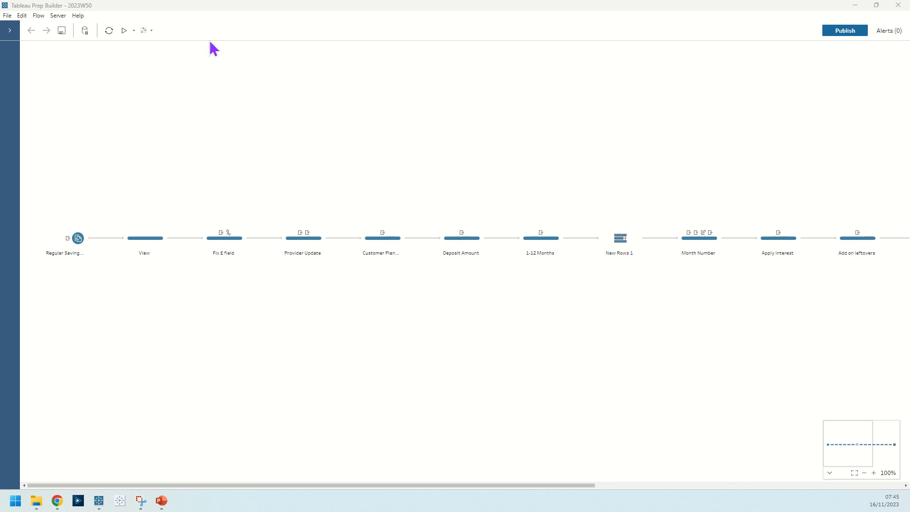
# Step: Edit the Customer Planned Deposit parameter so its current value is 250, after reviewing its list of allowable values
pyautogui.click(147, 33)
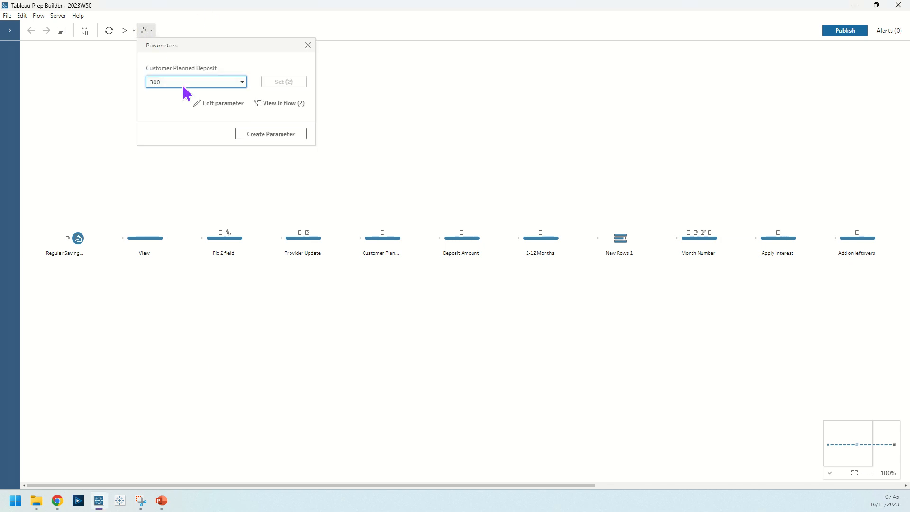
pyautogui.click(221, 109)
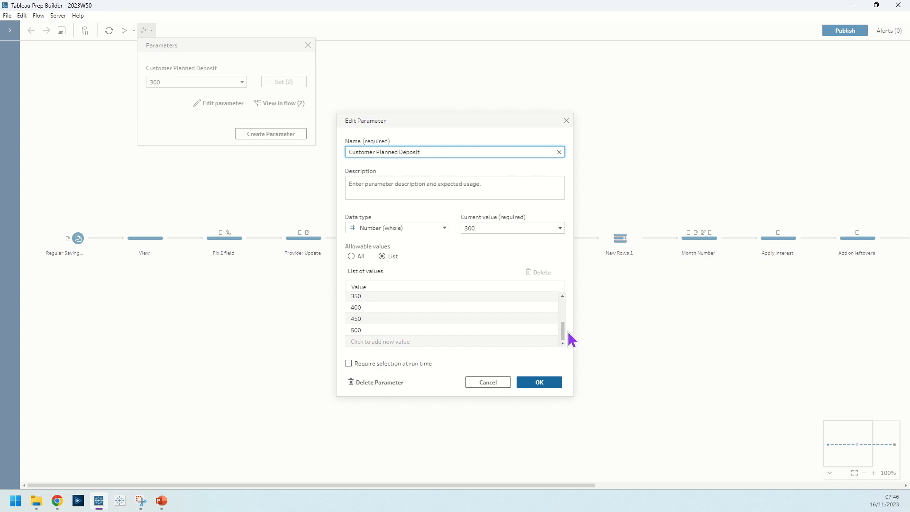
pyautogui.moveTo(563, 329); pyautogui.dragTo(572, 313)
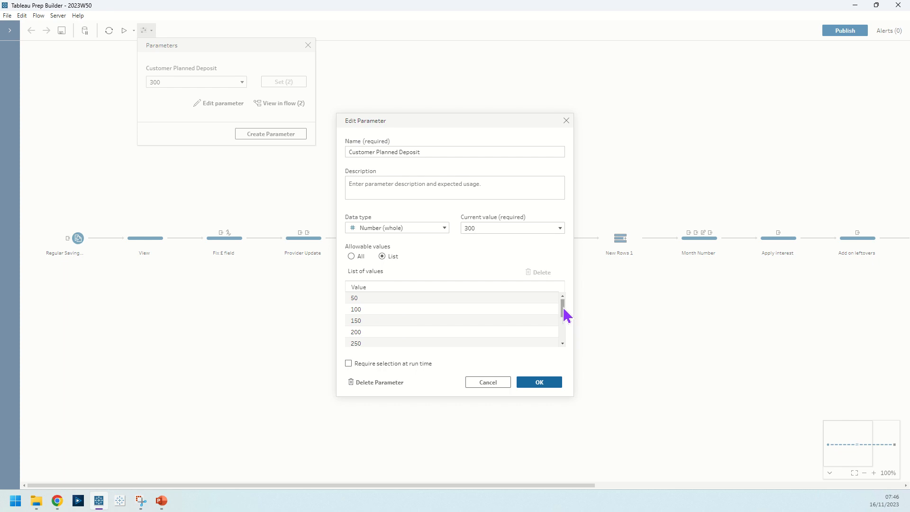
pyautogui.click(486, 228)
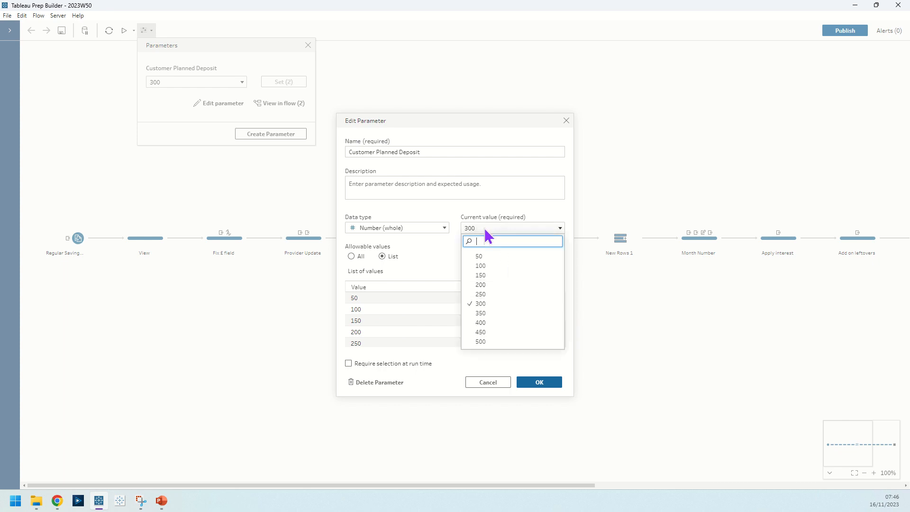
pyautogui.click(483, 294)
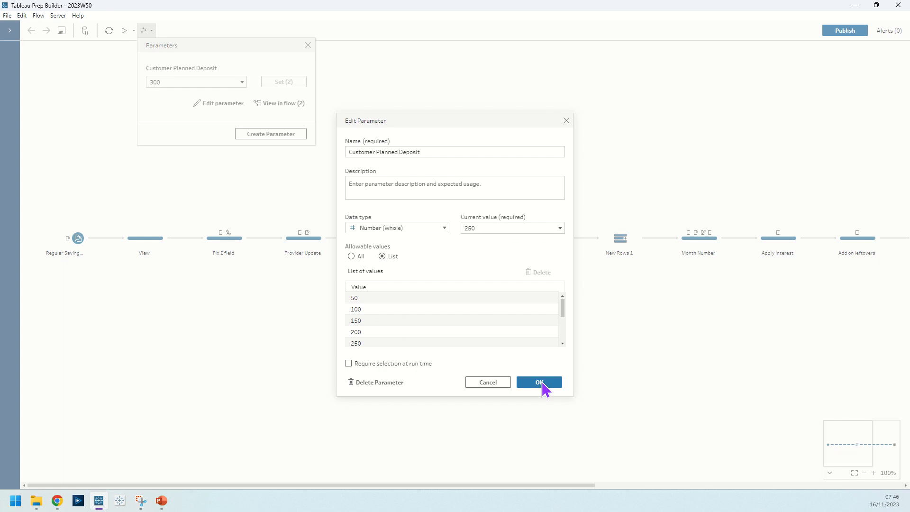
pyautogui.click(543, 383)
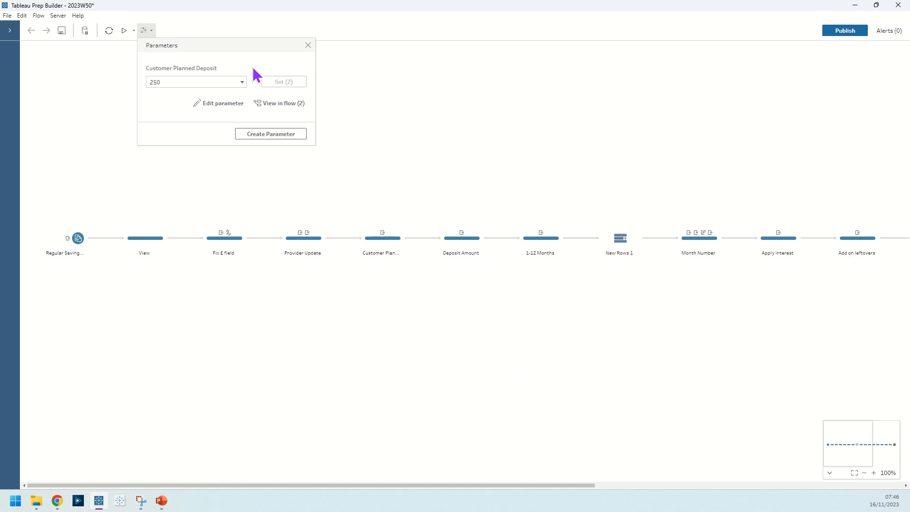
# Step: Try selecting 300 for the Customer Planned Deposit parameter, return it to 250, and close the parameter settings
pyautogui.click(241, 83)
pyautogui.click(181, 159)
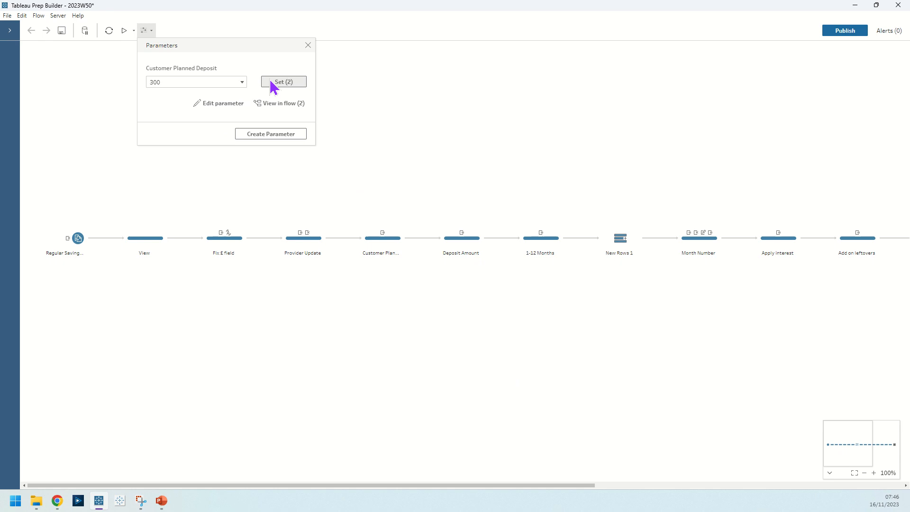
pyautogui.click(241, 83)
pyautogui.click(176, 151)
pyautogui.click(272, 85)
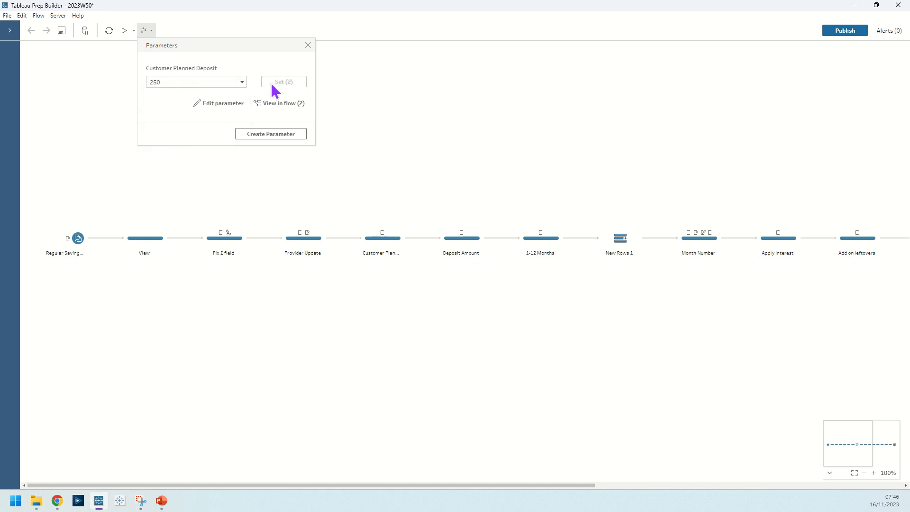
pyautogui.press('ctrl')
pyautogui.press('ctrl')
pyautogui.click(308, 46)
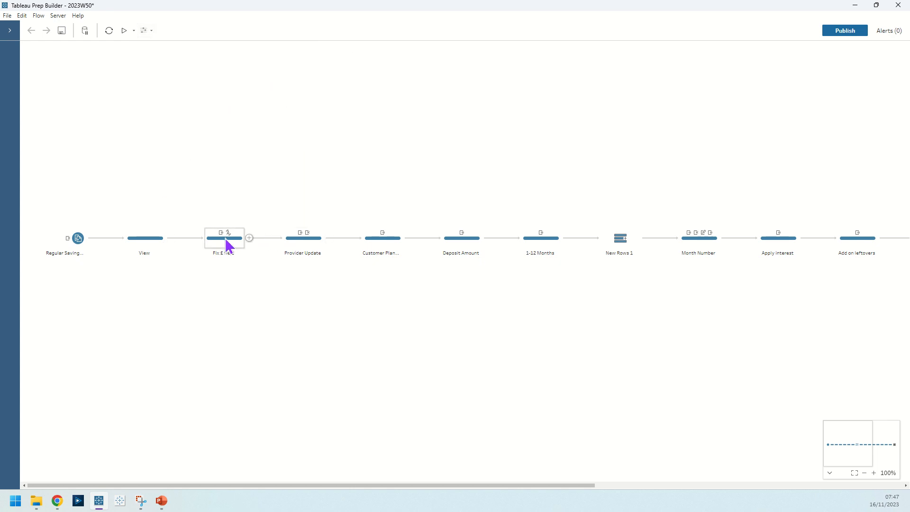
# Step: Look through the View, Fix £ field and Provider Update steps at the start of the flow
pyautogui.click(146, 249)
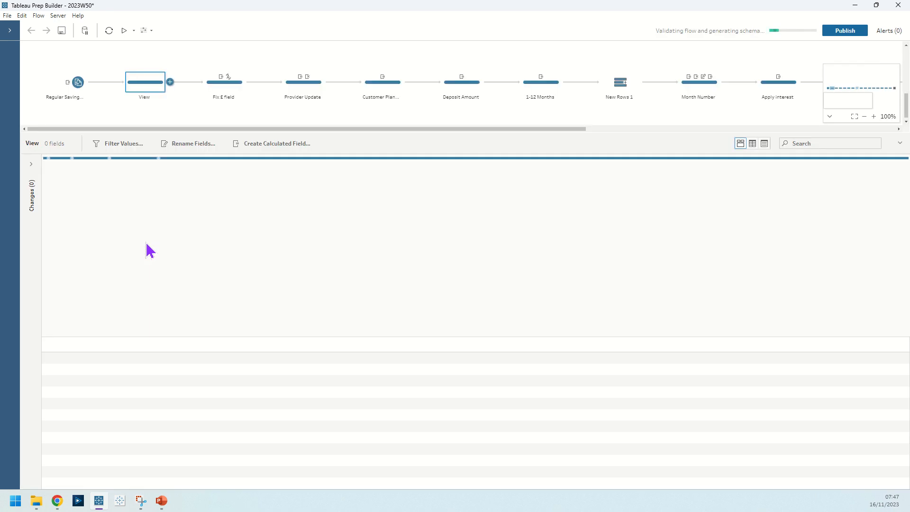
pyautogui.click(233, 94)
pyautogui.click(289, 94)
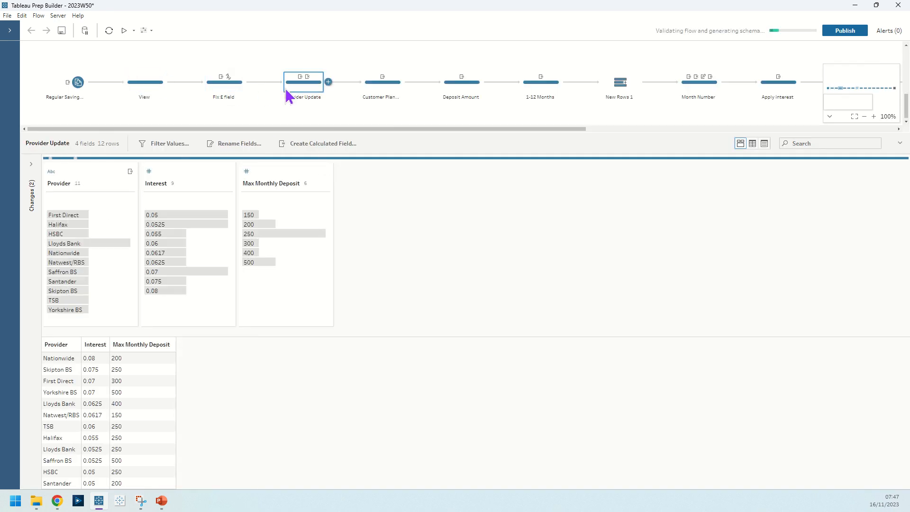
# Step: Examine the calculated field that uses the parameter in the Customer Planned Deposit step, leaving its formula as is
pyautogui.click(380, 95)
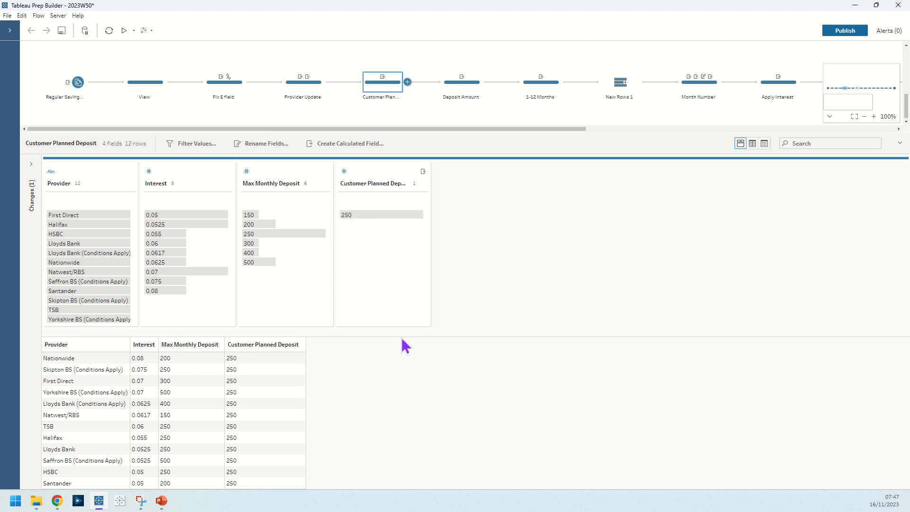
pyautogui.click(31, 165)
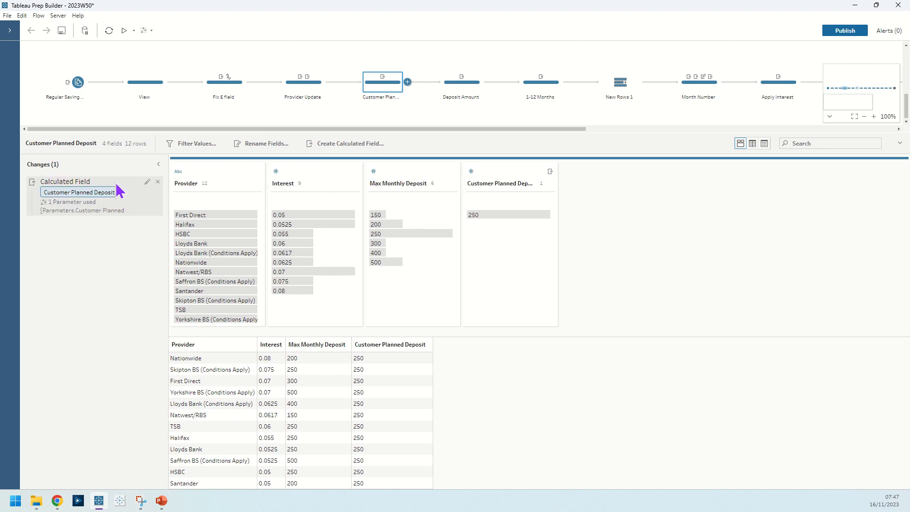
pyautogui.click(147, 182)
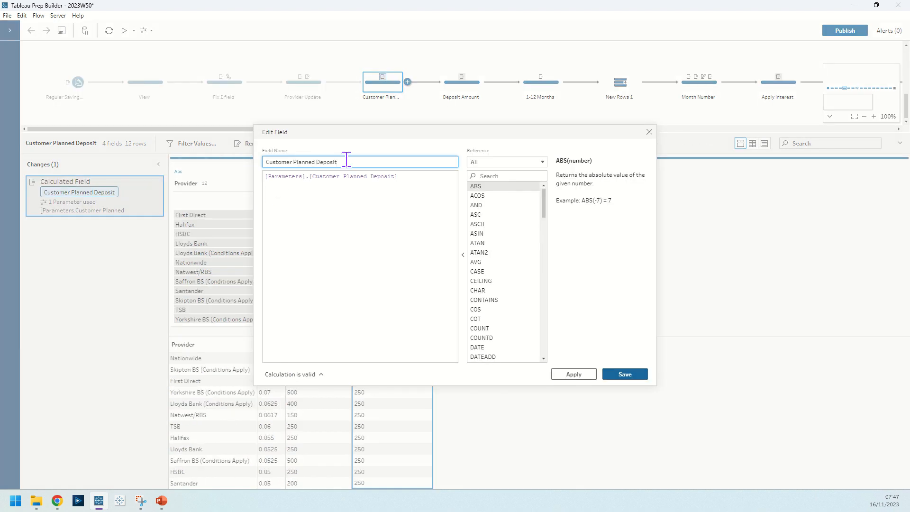
pyautogui.click(649, 132)
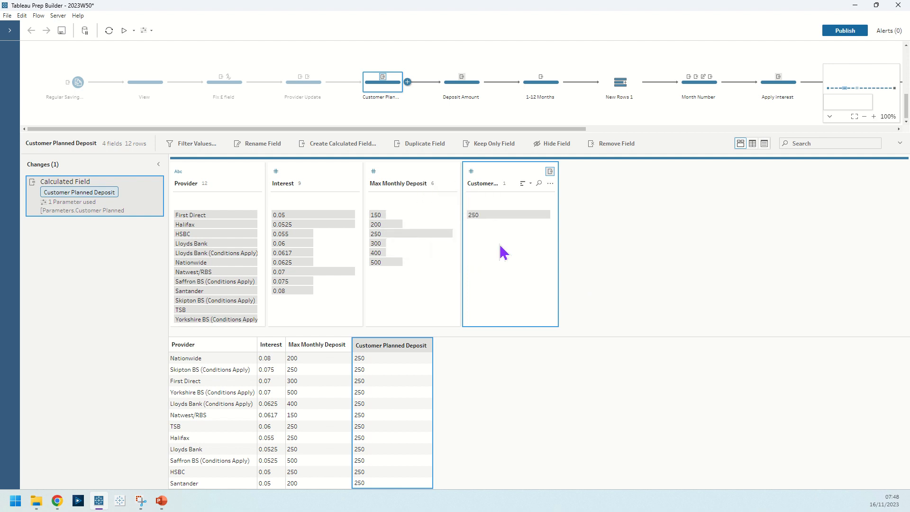
# Step: Examine the Monthly Deposit and Leftover Savings which won't receive interest calculations in the Deposit Amount step
pyautogui.click(460, 84)
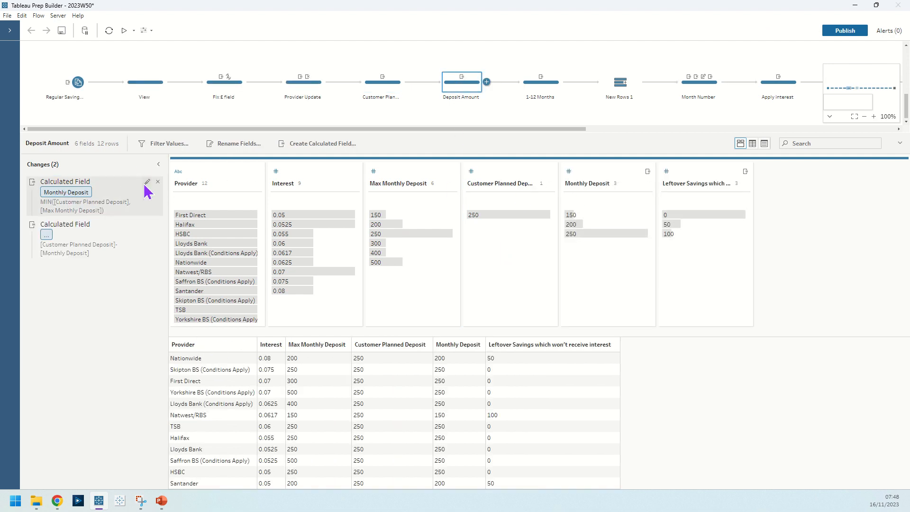
pyautogui.click(147, 182)
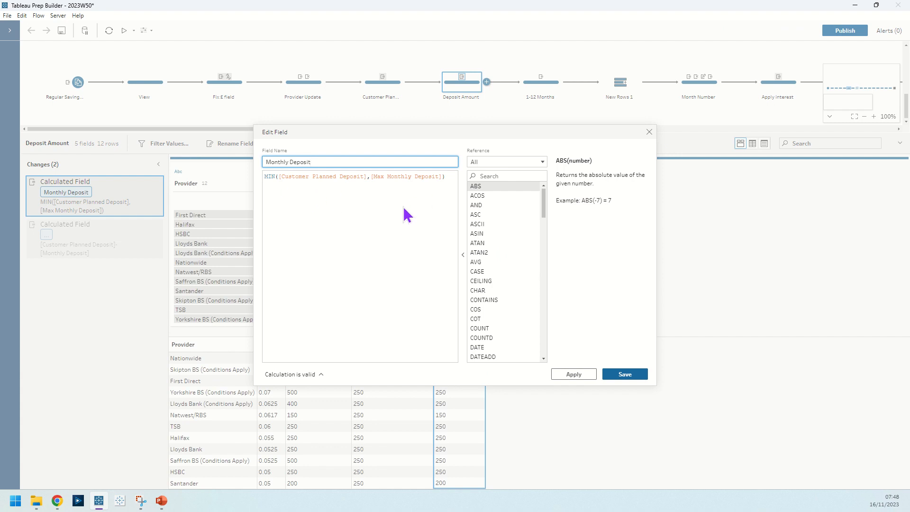
pyautogui.click(648, 132)
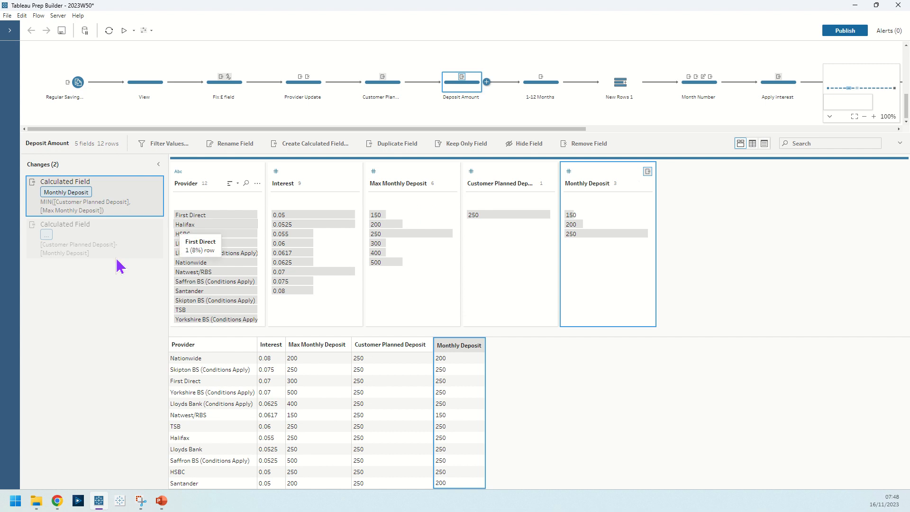
pyautogui.click(115, 234)
pyautogui.click(146, 225)
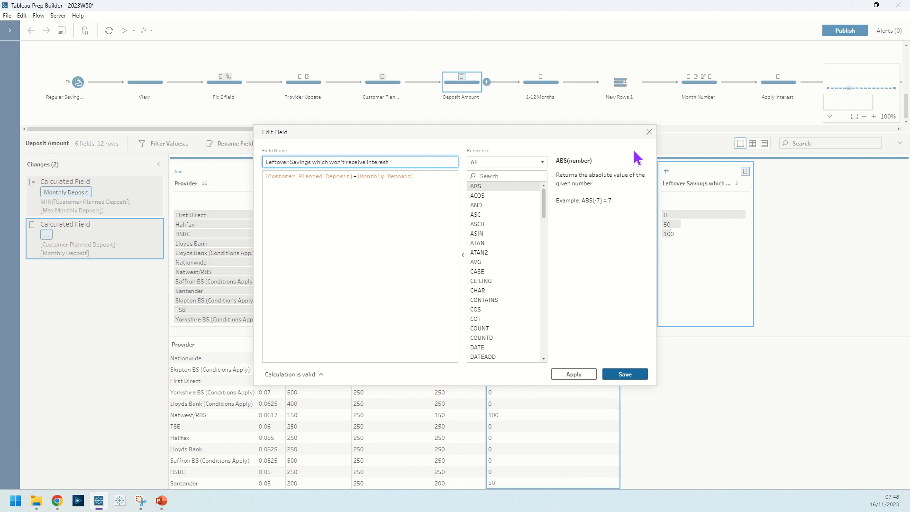
pyautogui.click(650, 132)
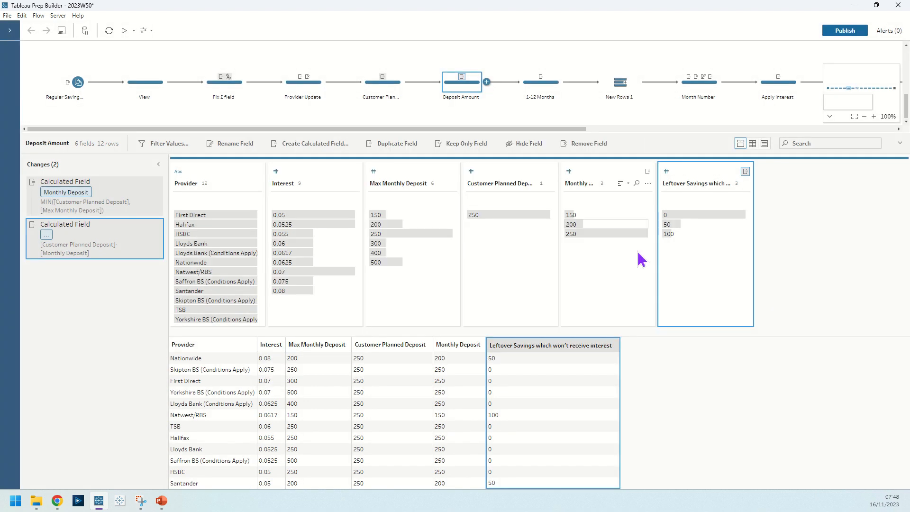
pyautogui.click(682, 299)
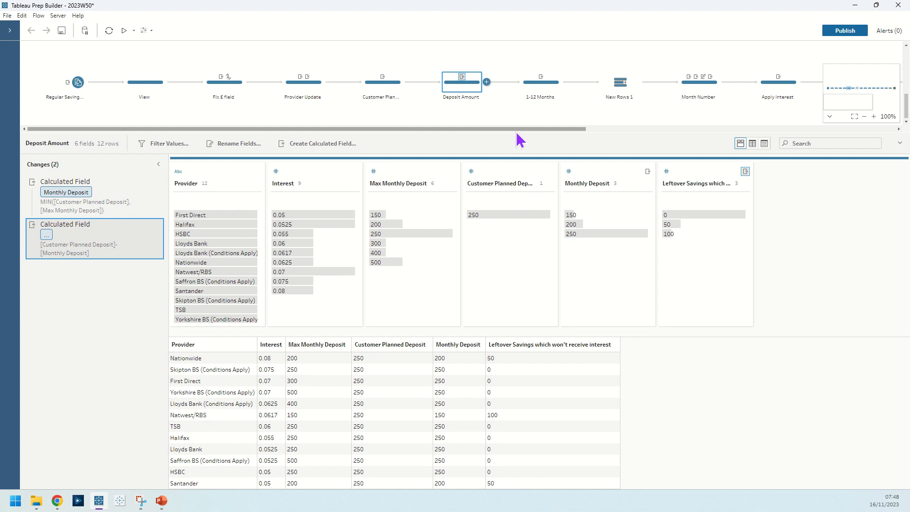
# Step: Review how the 1-12 Months, New Rows 1 and Month Number steps generate the monthly rows for each provider
pyautogui.moveTo(518, 129); pyautogui.dragTo(607, 129)
pyautogui.click(399, 86)
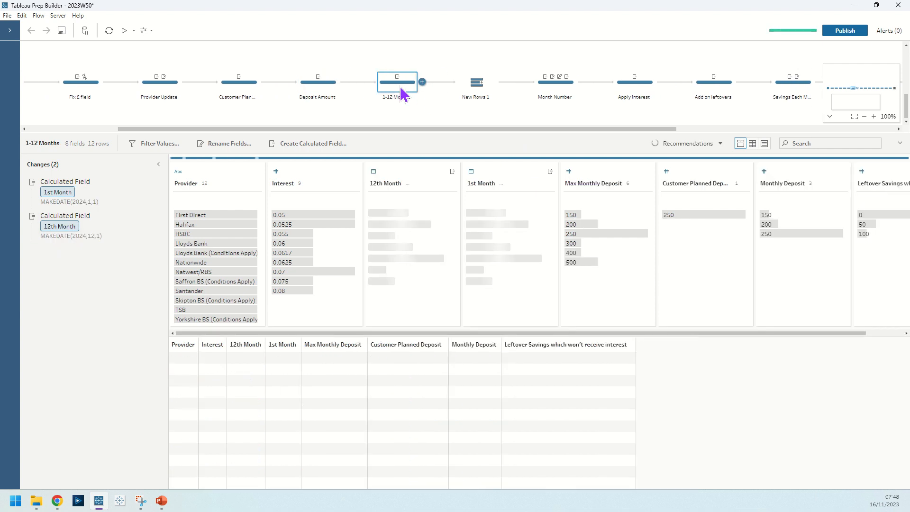
pyautogui.click(484, 92)
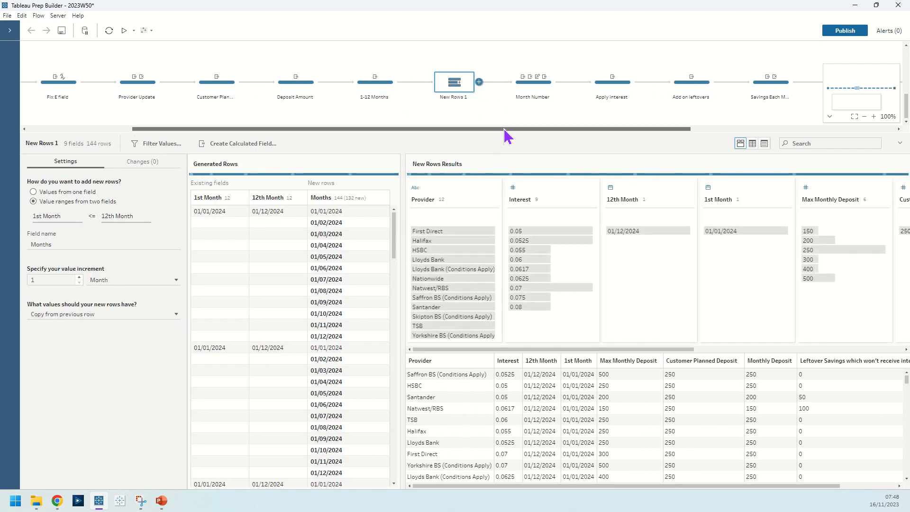
pyautogui.moveTo(506, 130); pyautogui.dragTo(584, 130)
pyautogui.click(399, 90)
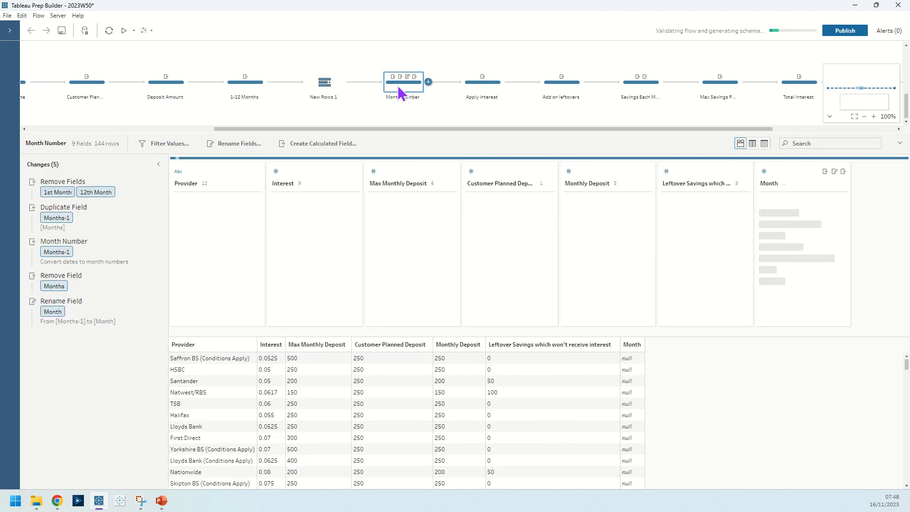
# Step: Examine the compound interest formula of the Apply Interest calculated field in the Apply interest step
pyautogui.moveTo(400, 129); pyautogui.dragTo(536, 129)
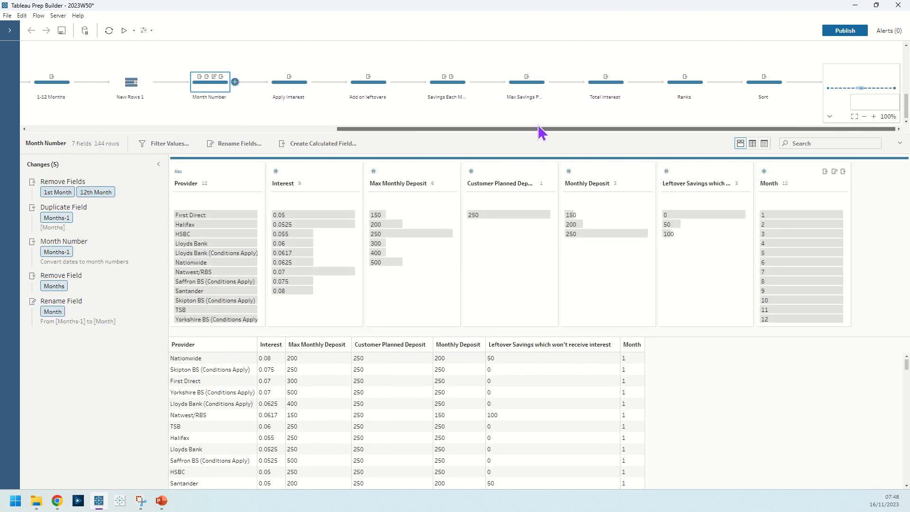
pyautogui.click(291, 90)
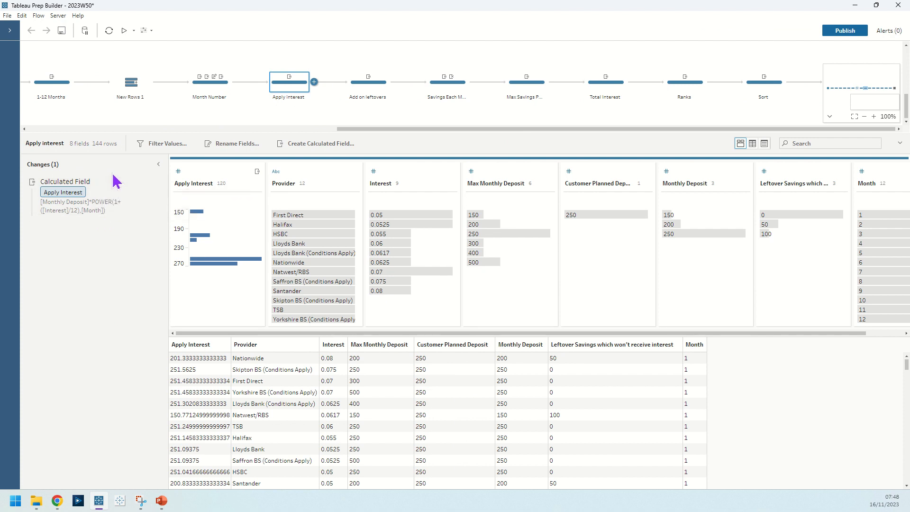
pyautogui.doubleClick(151, 191)
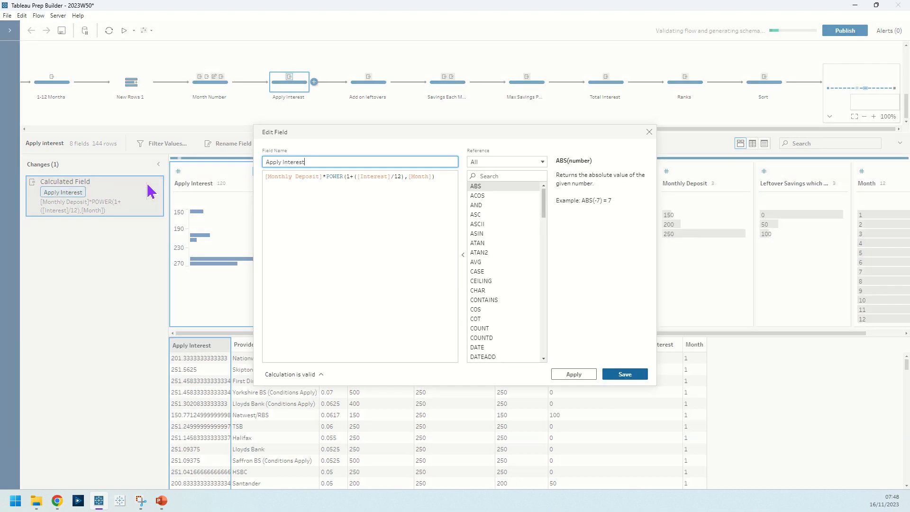
pyautogui.click(266, 177)
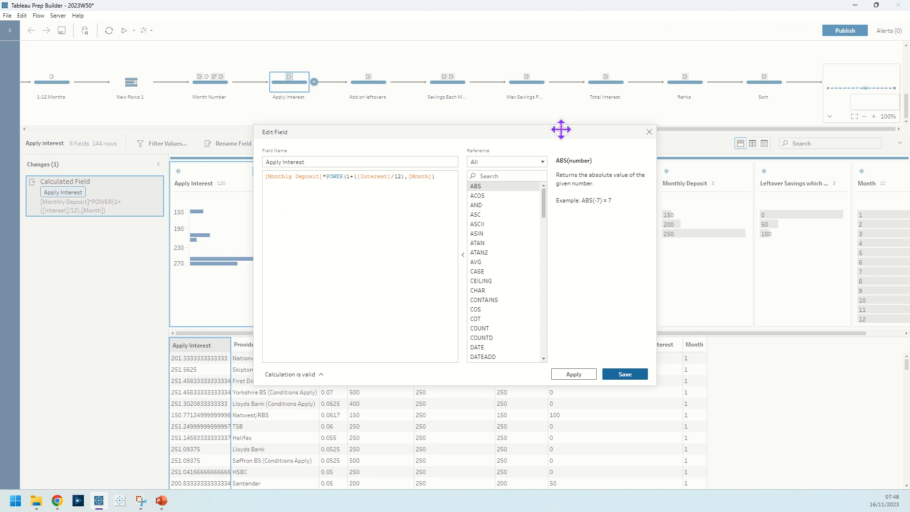
pyautogui.click(649, 132)
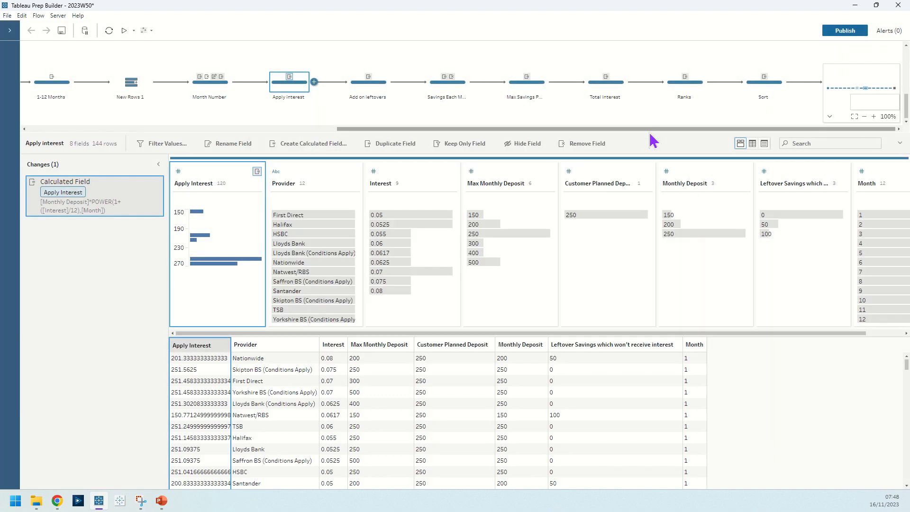
# Step: Examine the calculation in the Add on leftovers step that adds the leftover savings to Apply Interest
pyautogui.click(372, 95)
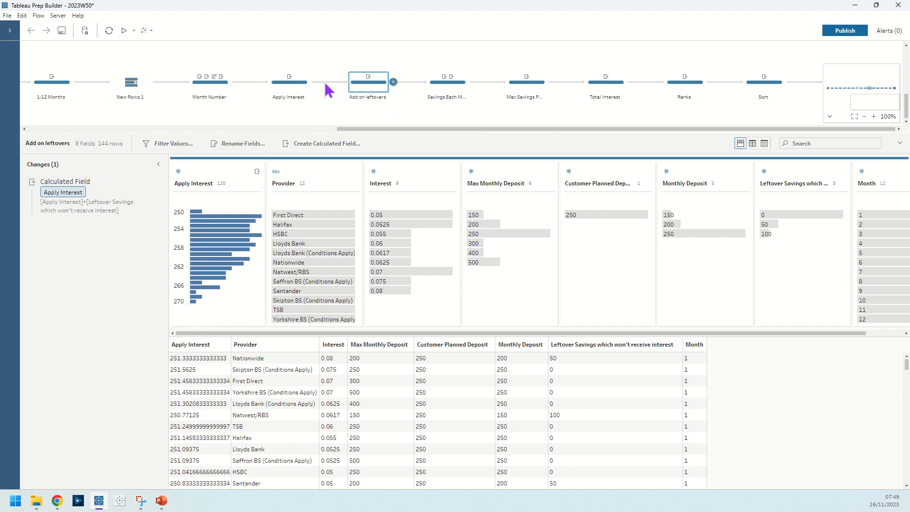
pyautogui.click(148, 188)
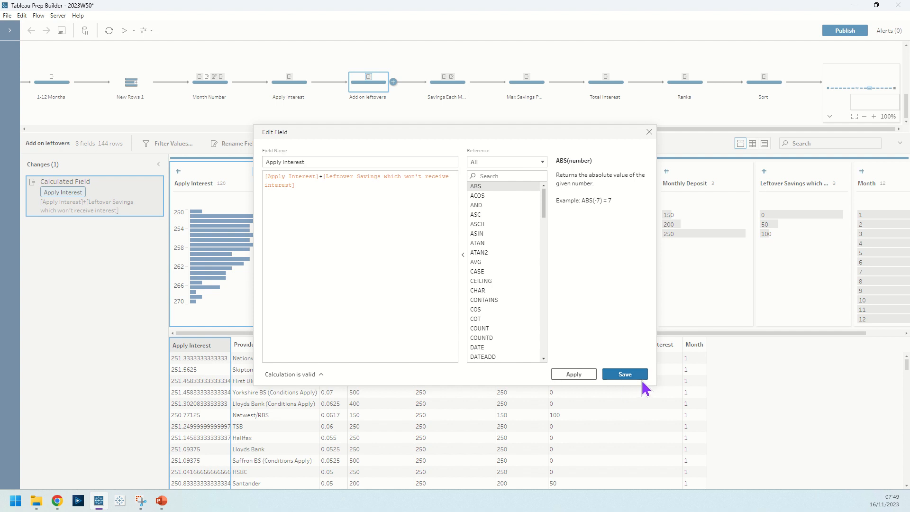
pyautogui.click(641, 377)
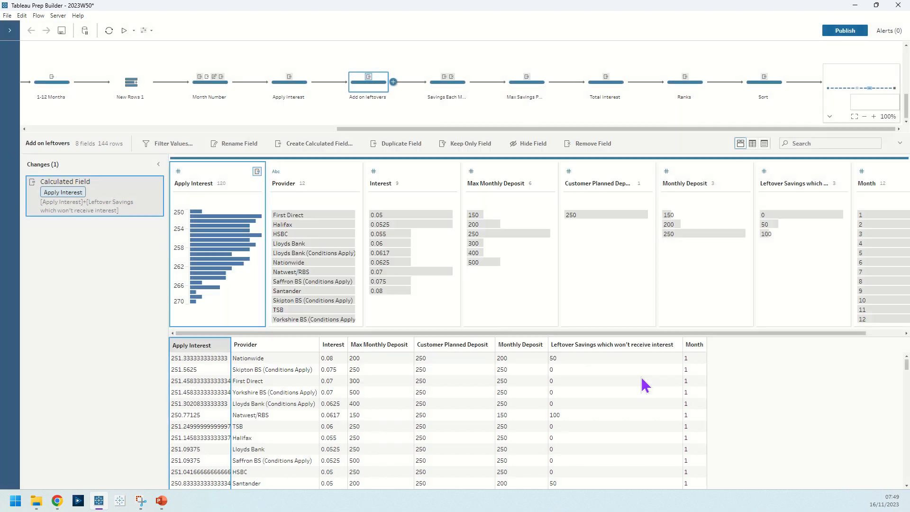
# Step: Review the changes and resulting fields in the Savings Each Month, Max Savings Possible and Total Interest steps
pyautogui.click(445, 100)
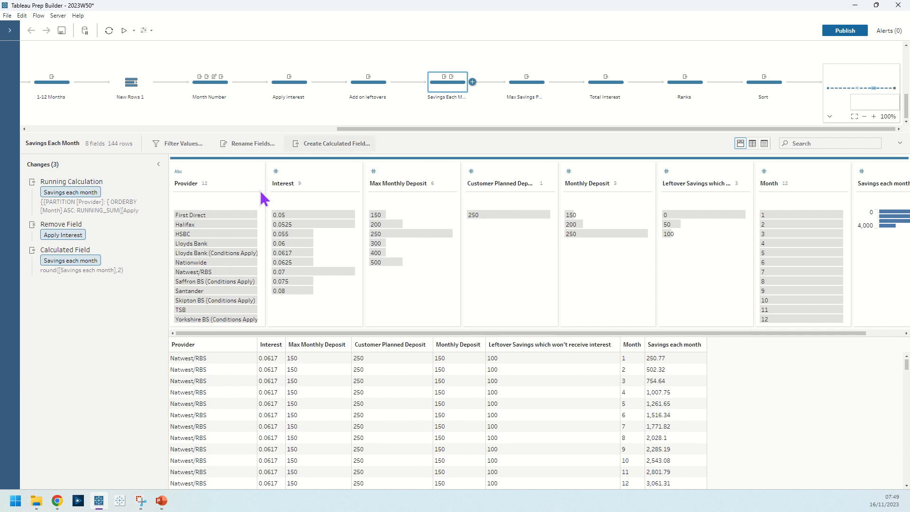
pyautogui.moveTo(117, 193)
pyautogui.click(526, 82)
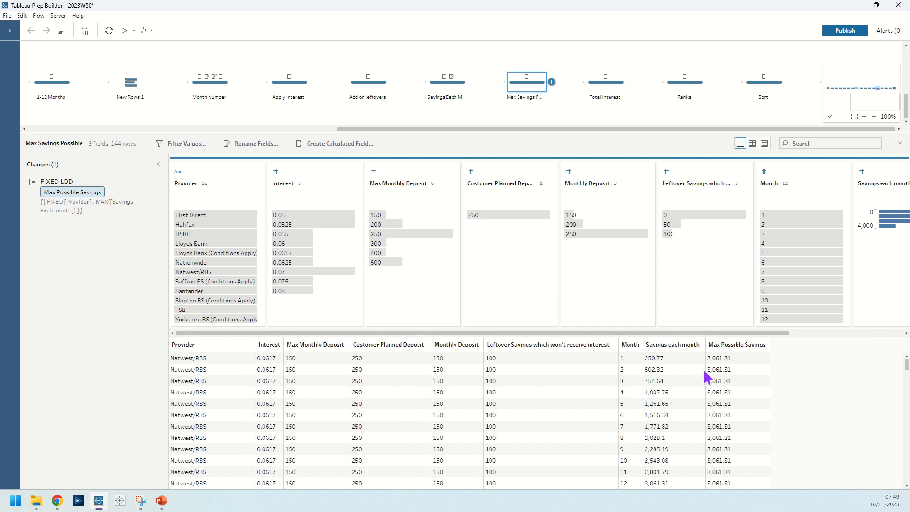
pyautogui.click(617, 84)
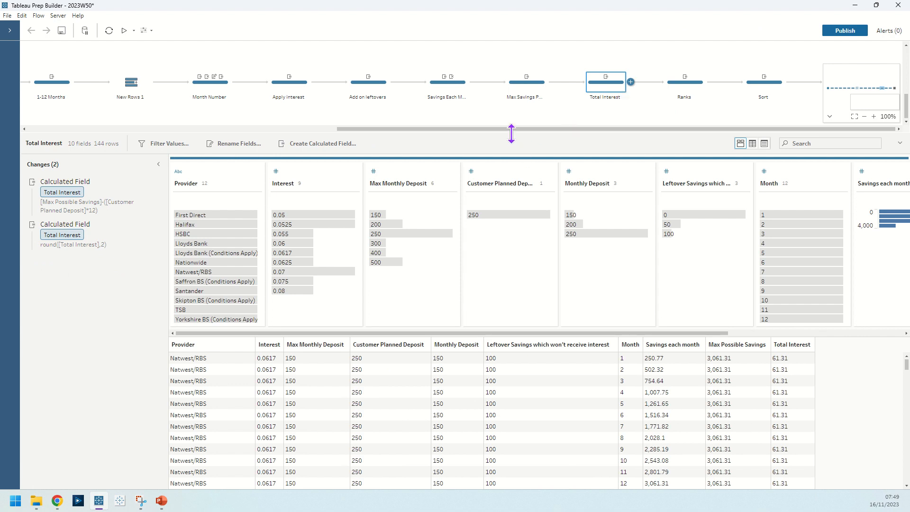
# Step: Examine the first Total Interest calculation, which subtracts twelve customer planned deposits from Max Possible Savings, and leave it unchanged
pyautogui.doubleClick(148, 191)
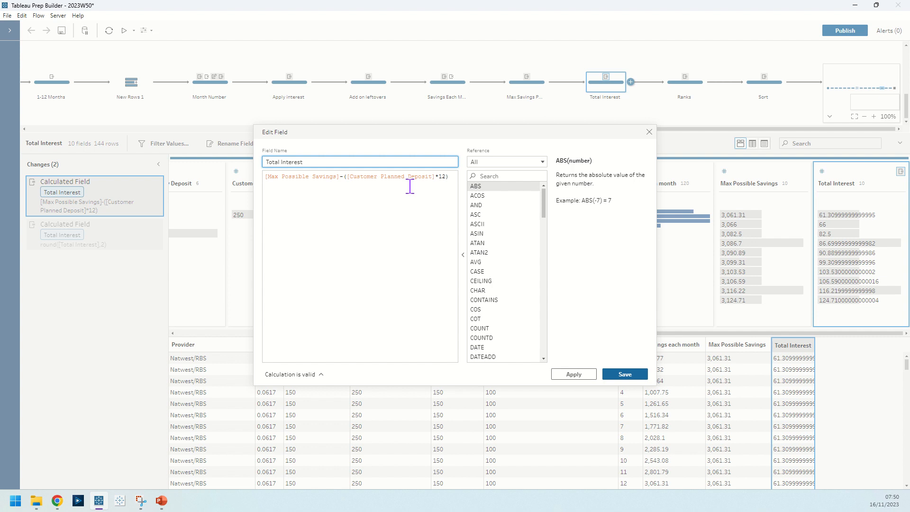
pyautogui.click(649, 132)
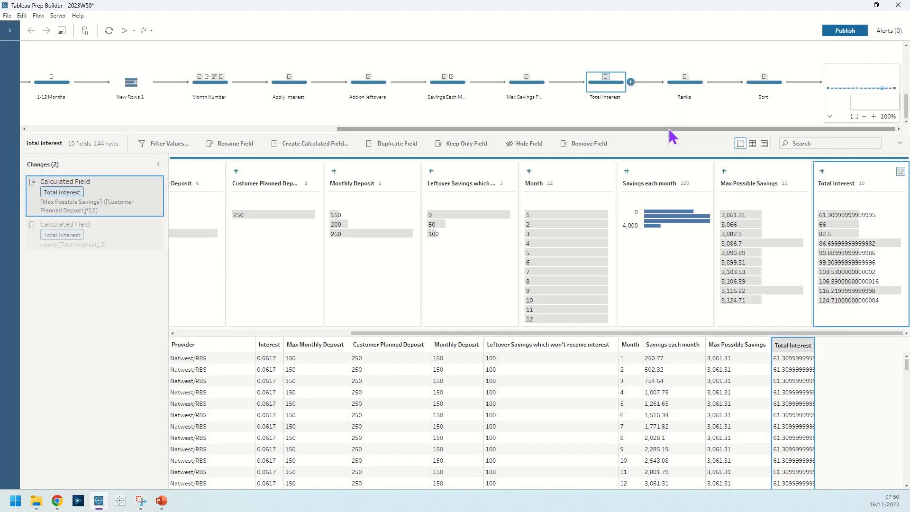
# Step: In the Ranks step, compare how providers rank by highlighting Max Monthly Deposit values 250, 200, 150, 300, 400 and 500, and clear the highlight
pyautogui.click(701, 89)
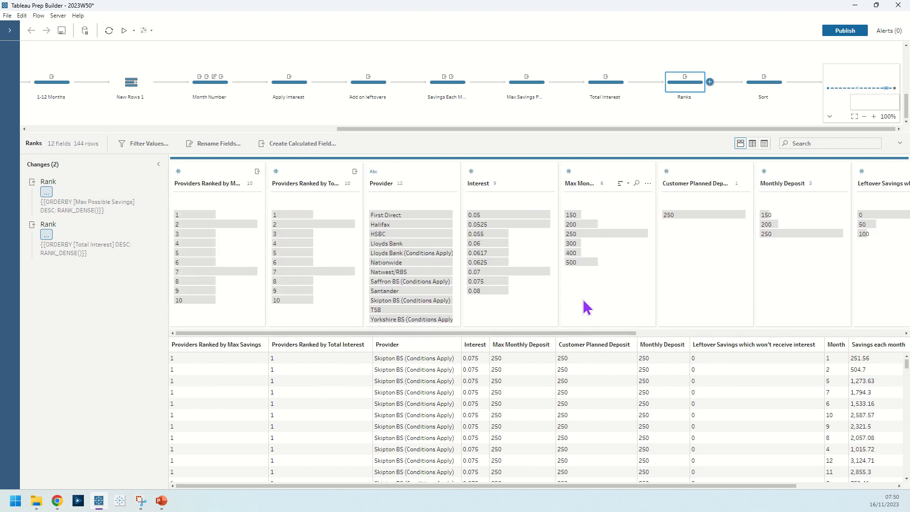
pyautogui.click(571, 235)
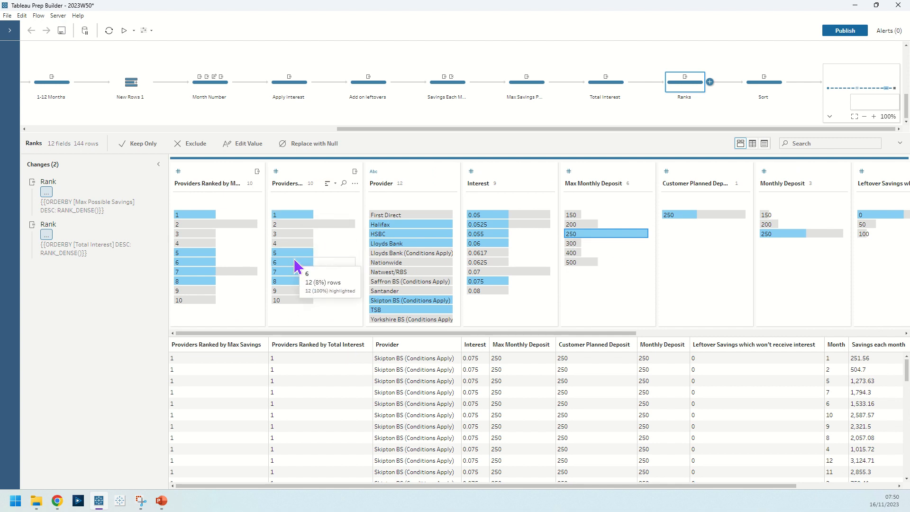
pyautogui.click(575, 225)
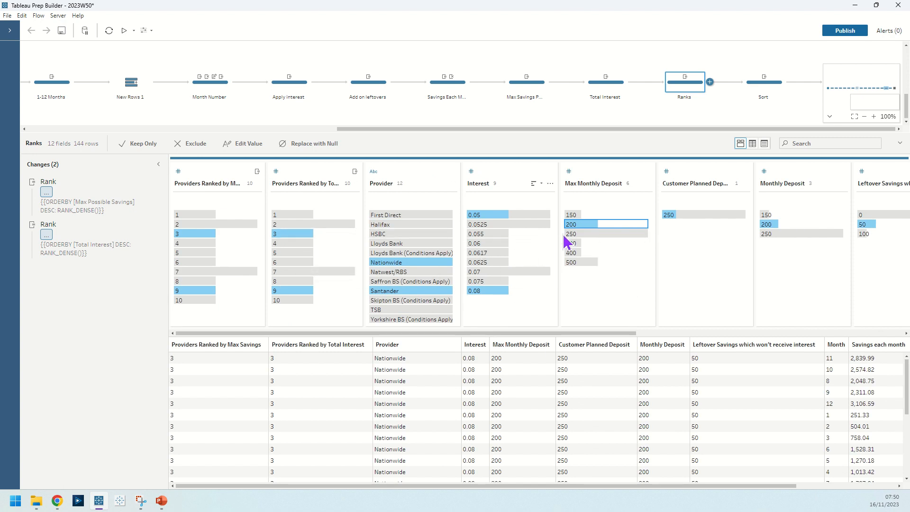
pyautogui.click(570, 215)
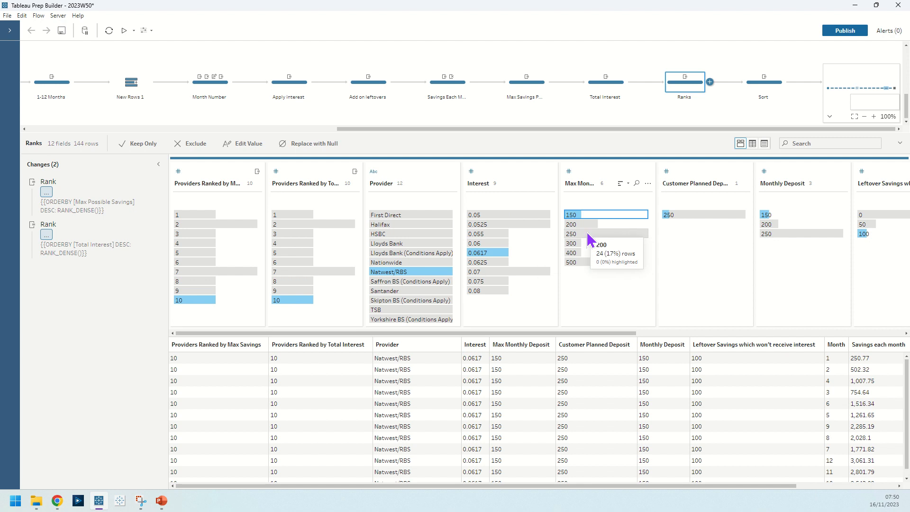
pyautogui.click(593, 243)
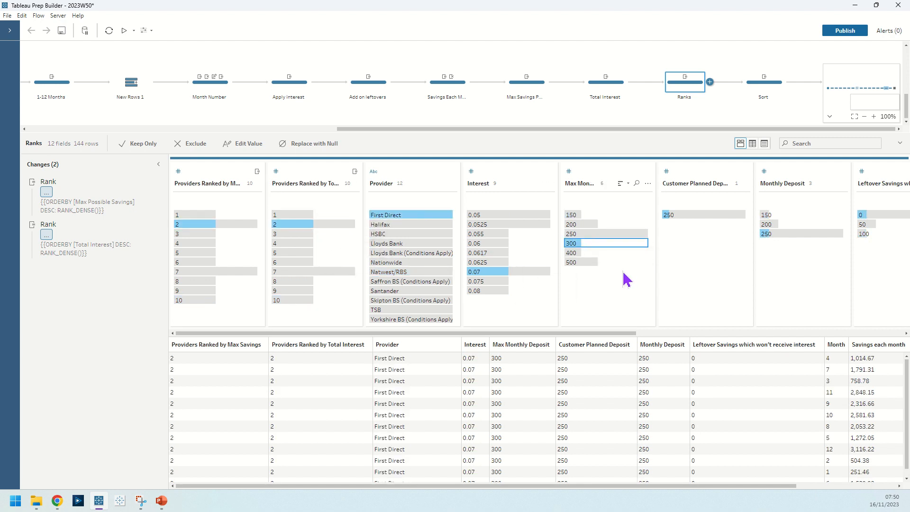
pyautogui.click(576, 253)
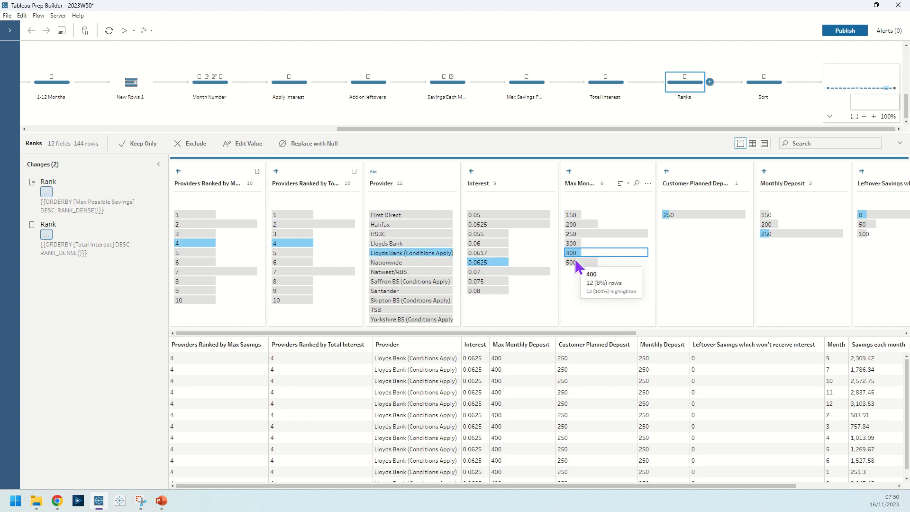
pyautogui.click(576, 262)
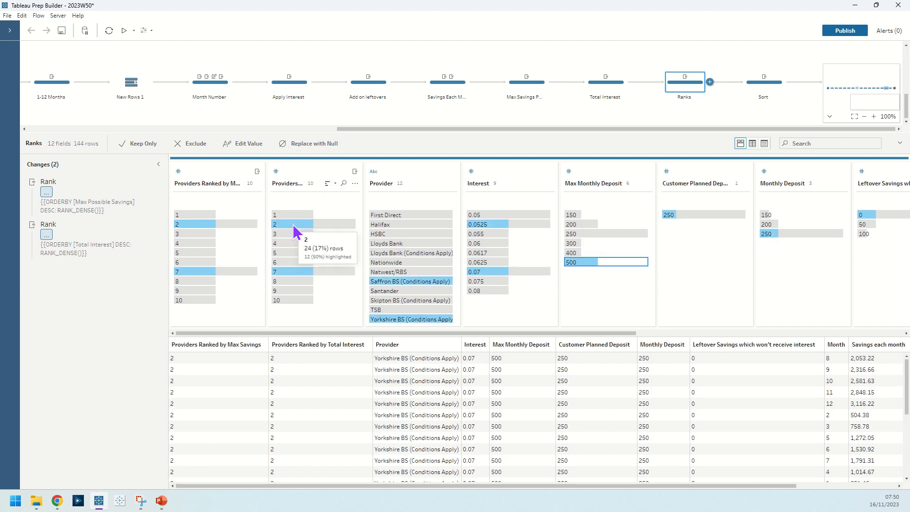
pyautogui.click(581, 263)
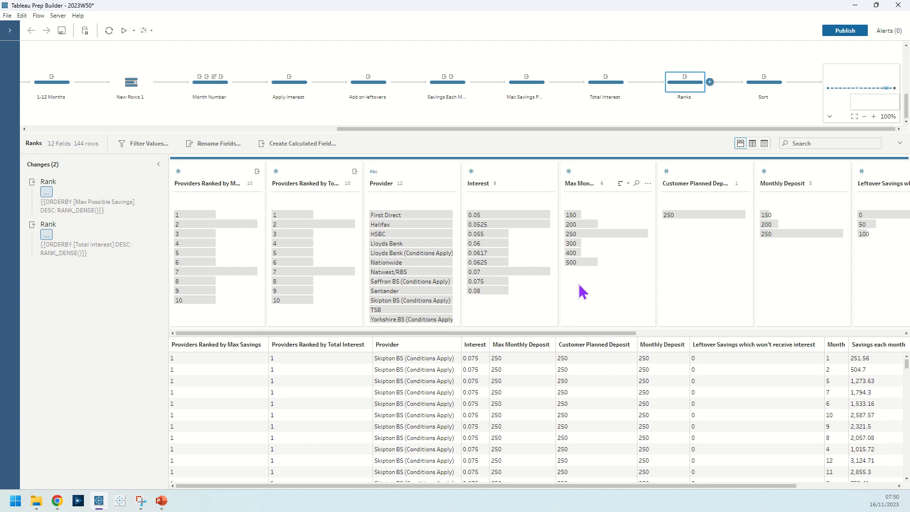
# Step: Hide the flow navigator covering the end of the flow beyond the Sort step
pyautogui.click(830, 117)
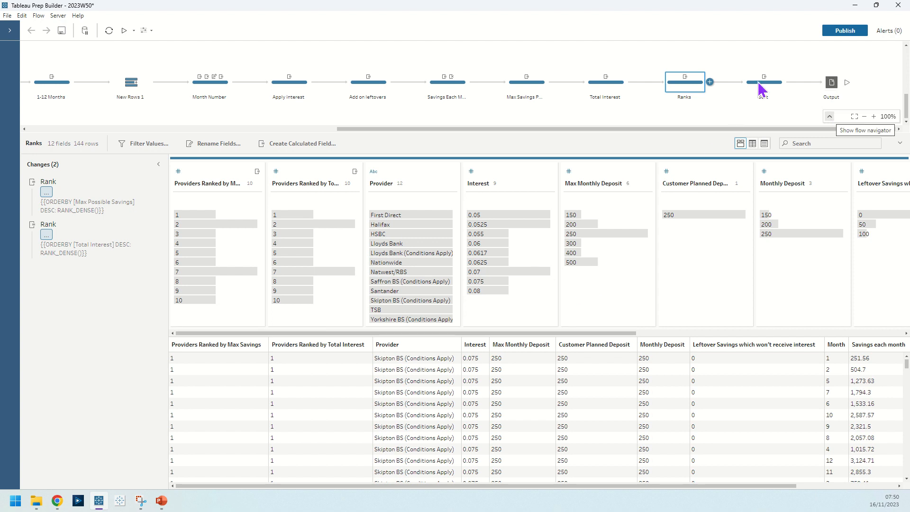